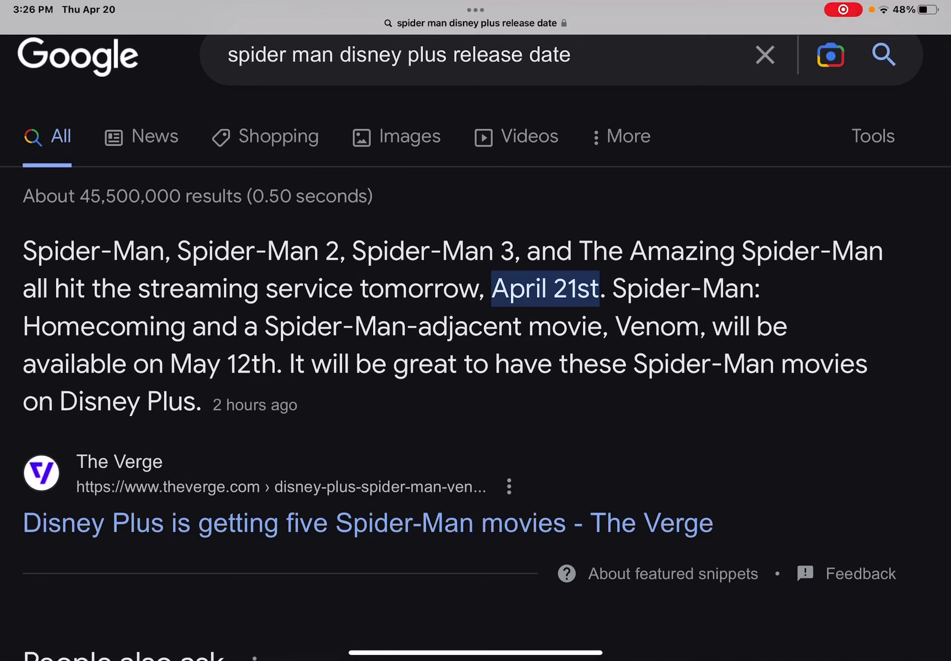
scroll(476, 347, down, 1)
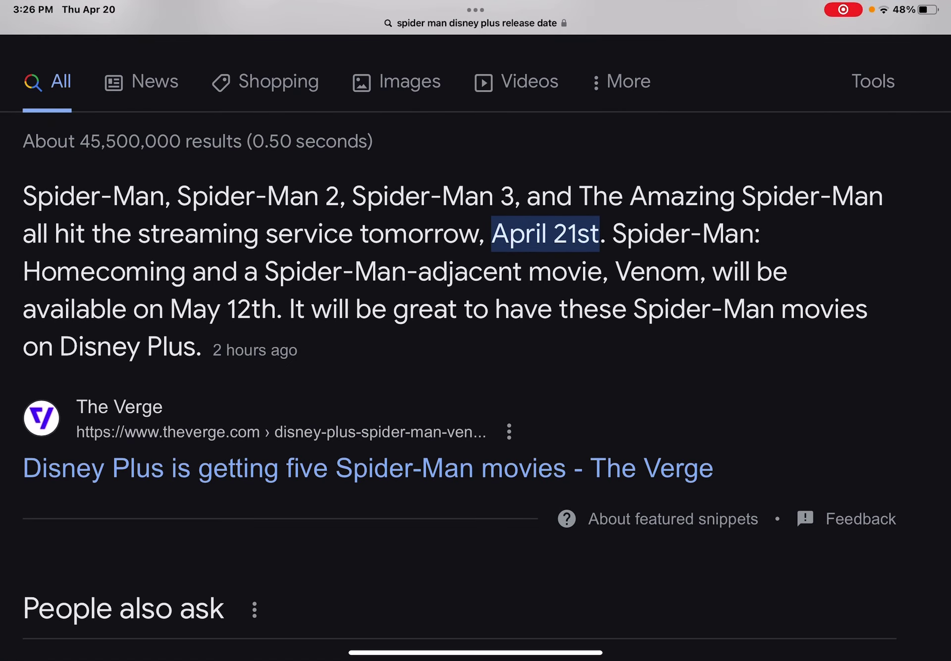
scroll(476, 297, up, 2)
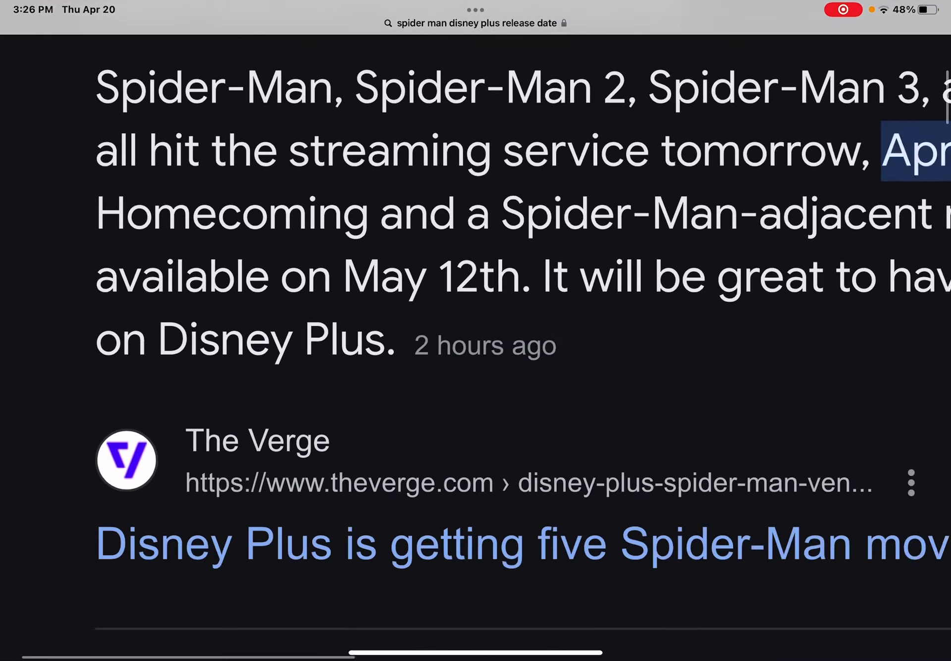
scroll(476, 297, down, 2)
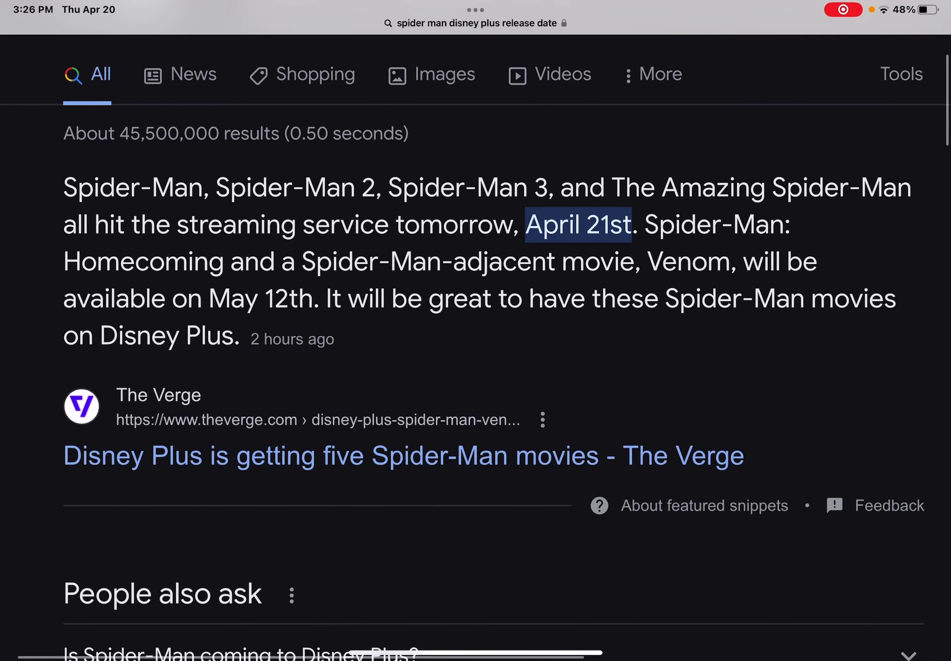
scroll(475, 347, up, 1)
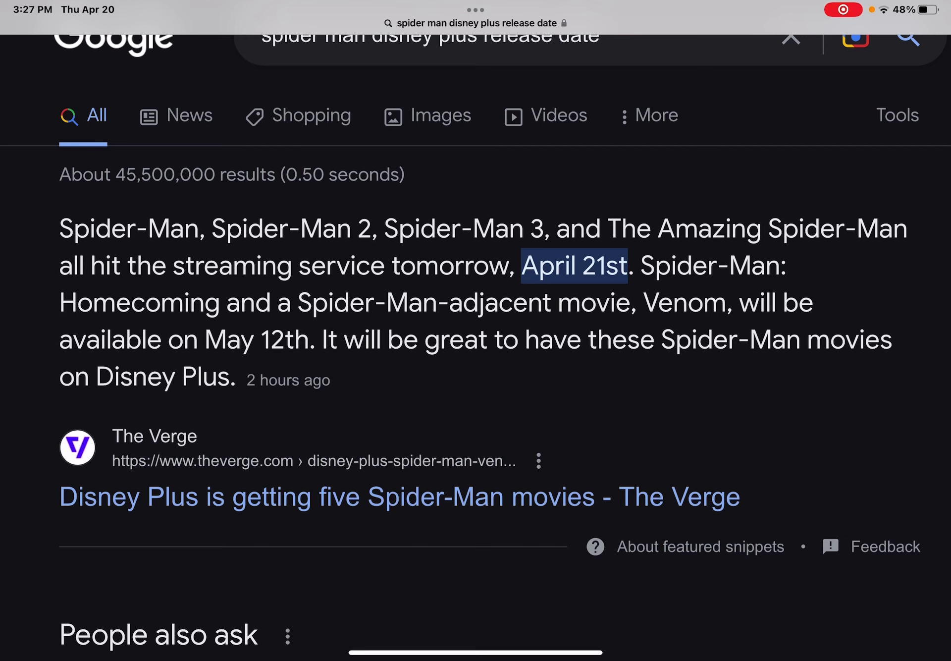
scroll(476, 333, down, 1)
scroll(476, 333, right, 1)
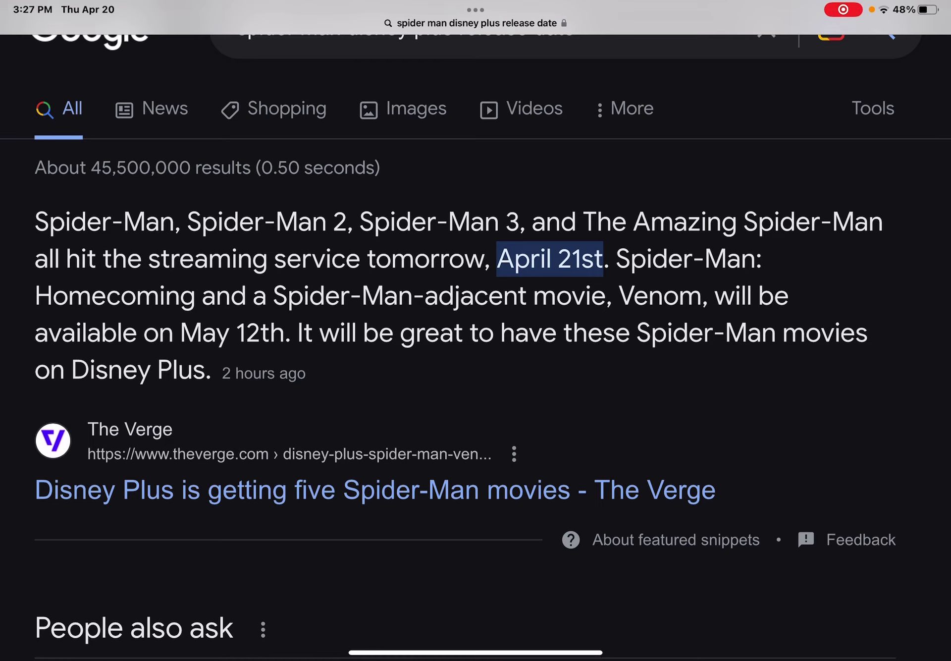
scroll(475, 333, left, 1)
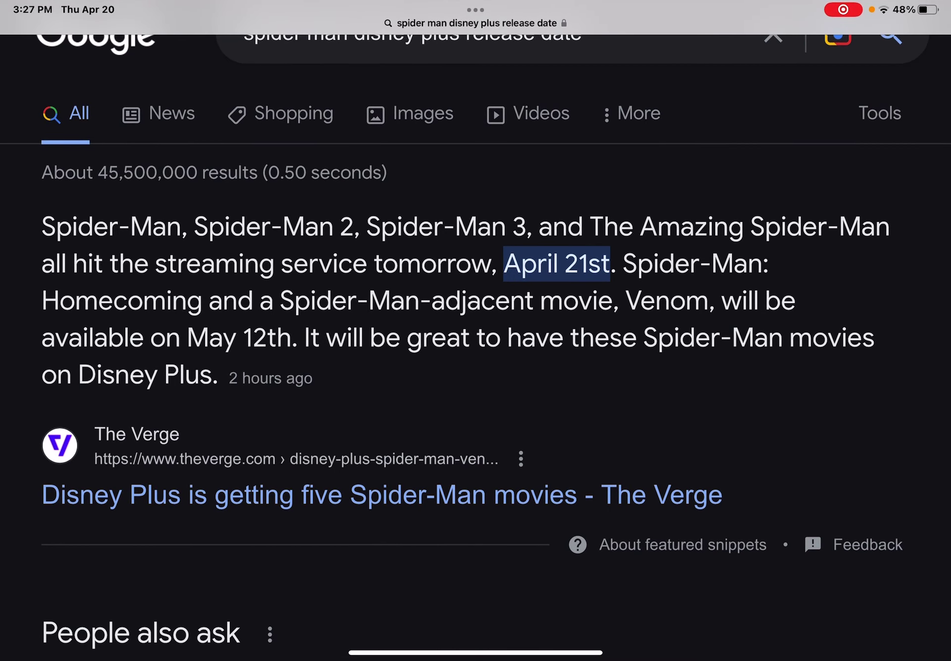
scroll(476, 334, up, 2)
scroll(475, 333, down, 5)
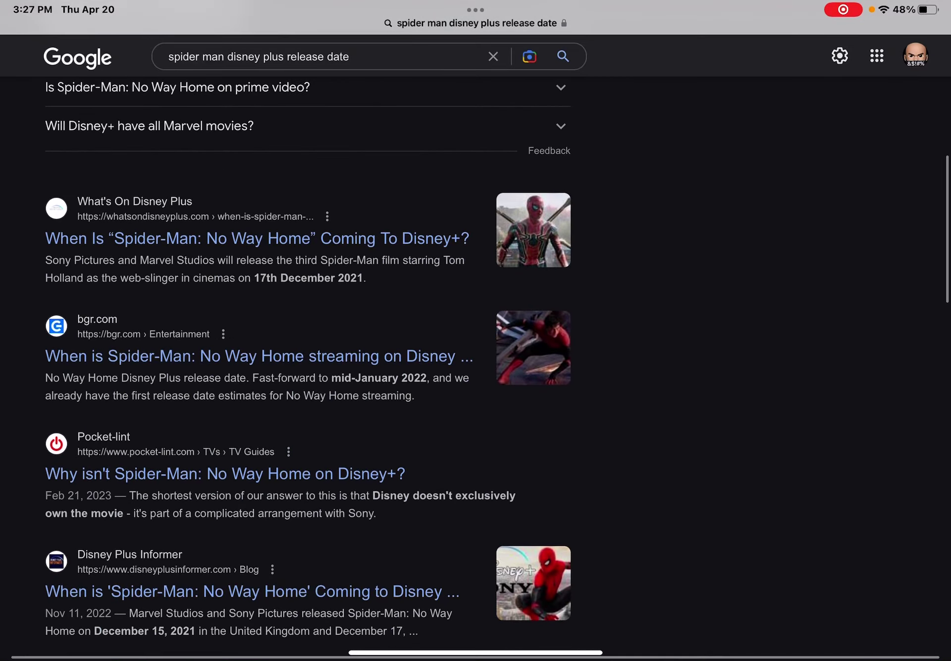
scroll(308, 334, down, 1)
scroll(308, 334, down, 2)
scroll(308, 334, down, 3)
scroll(308, 334, down, 2)
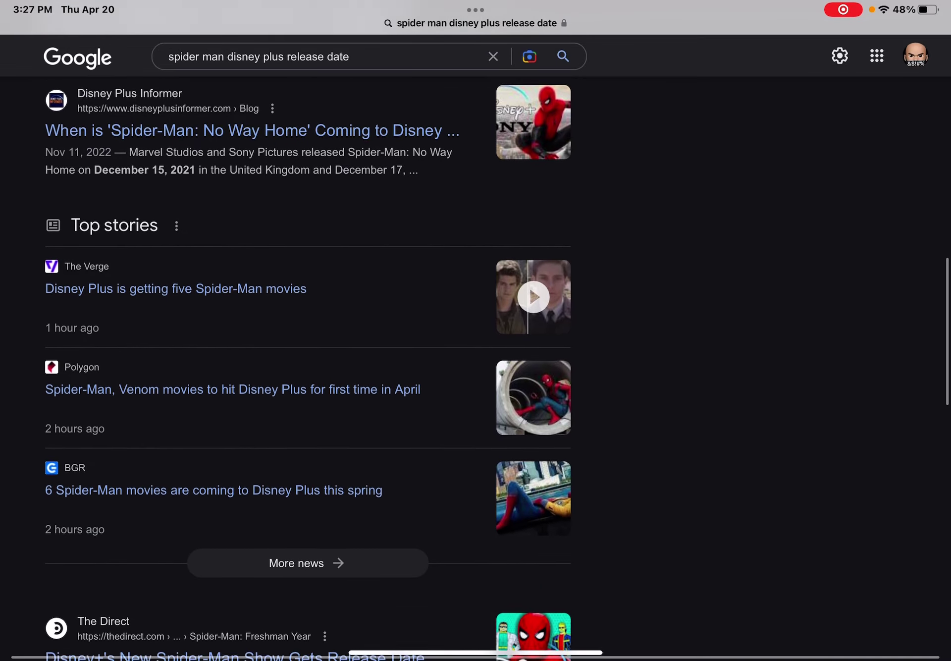
scroll(308, 334, down, 3)
scroll(308, 334, down, 2)
scroll(308, 334, up, 2)
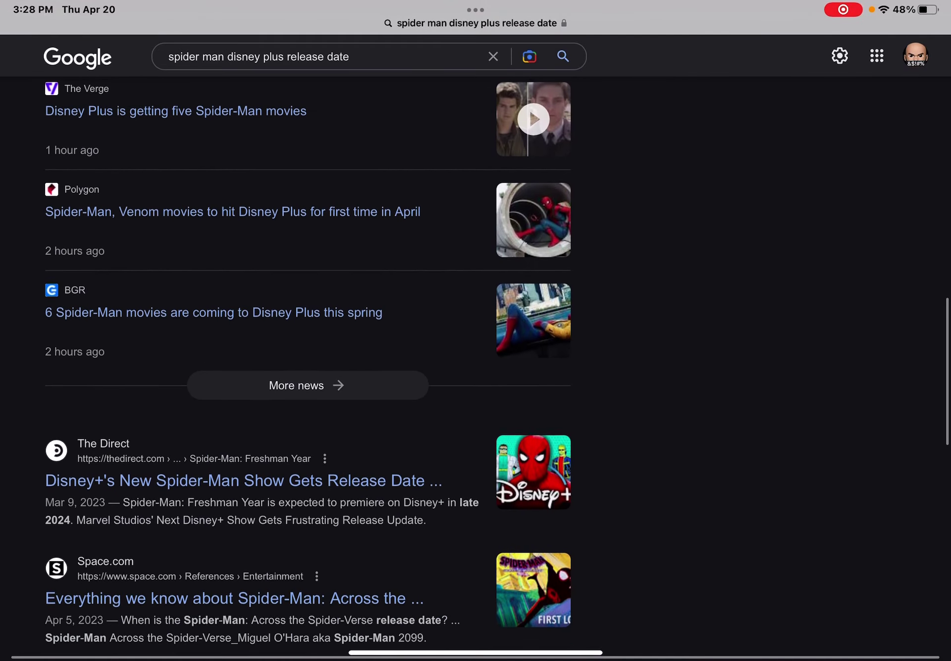
scroll(308, 334, up, 2)
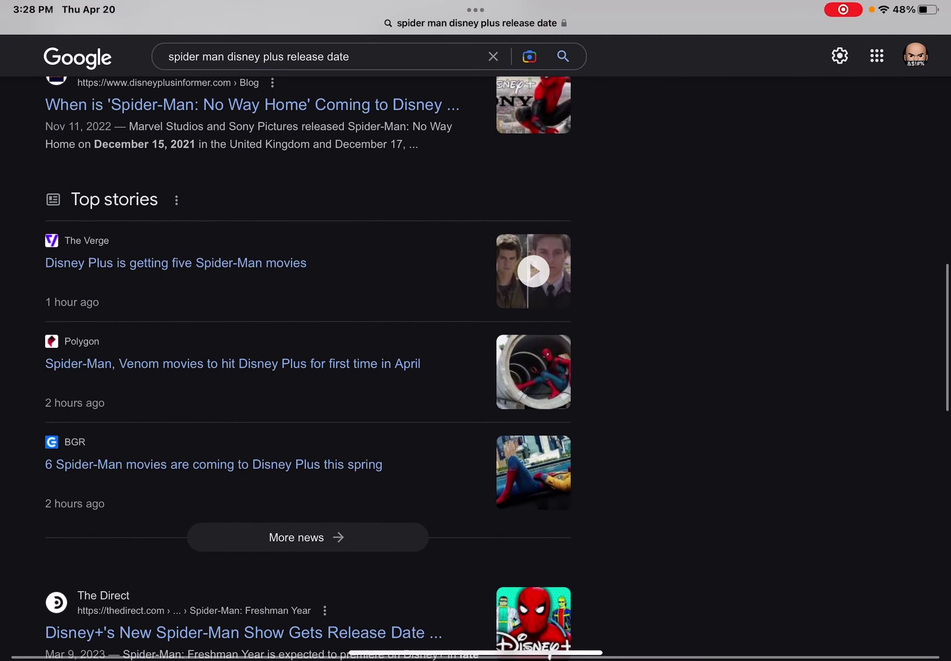
scroll(309, 334, down, 5)
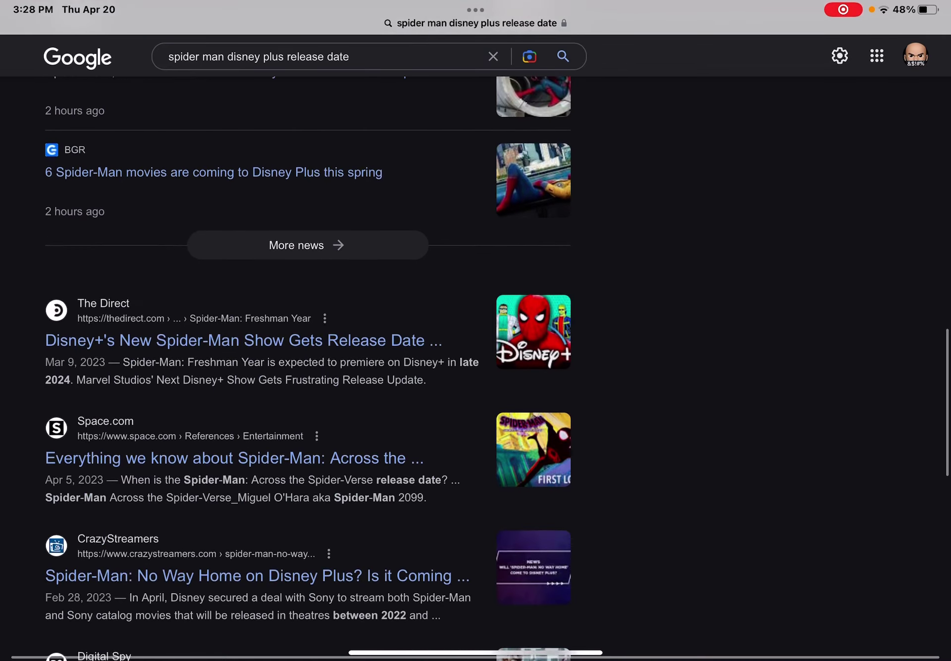
scroll(308, 334, down, 4)
scroll(309, 334, down, 5)
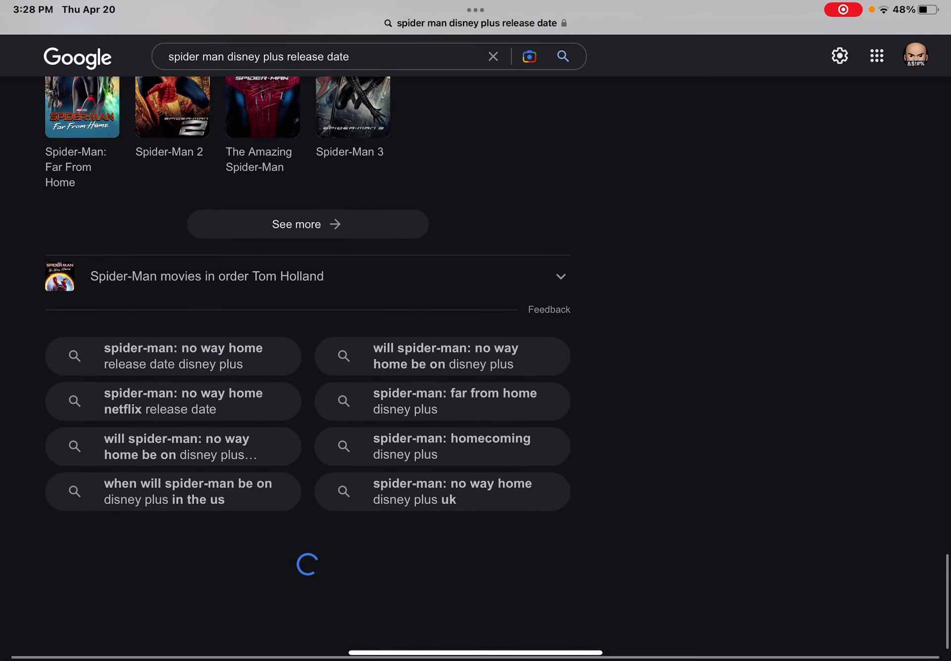
scroll(308, 334, down, 4)
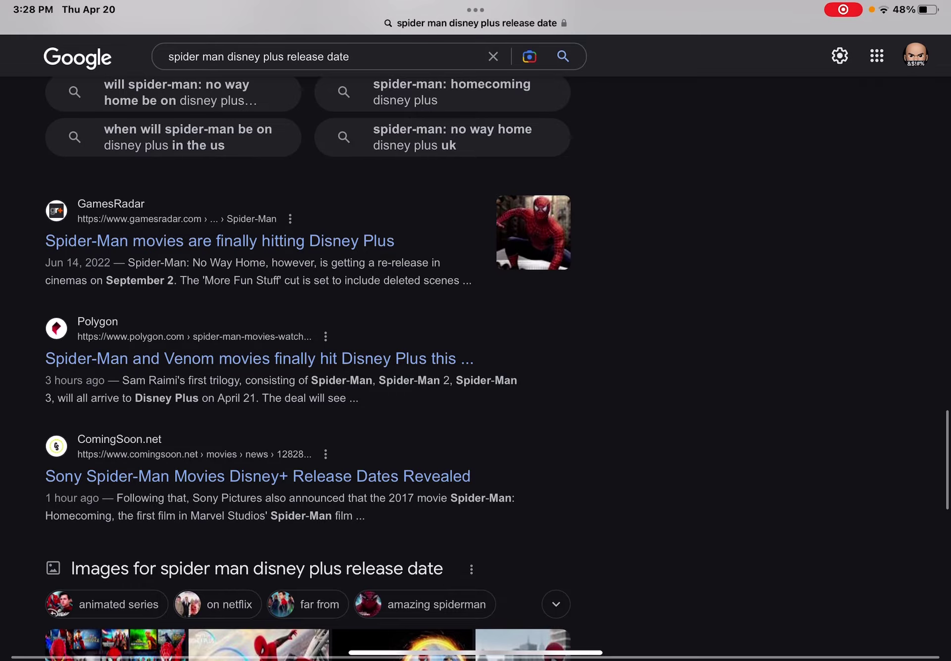
scroll(79, 180, up, 5)
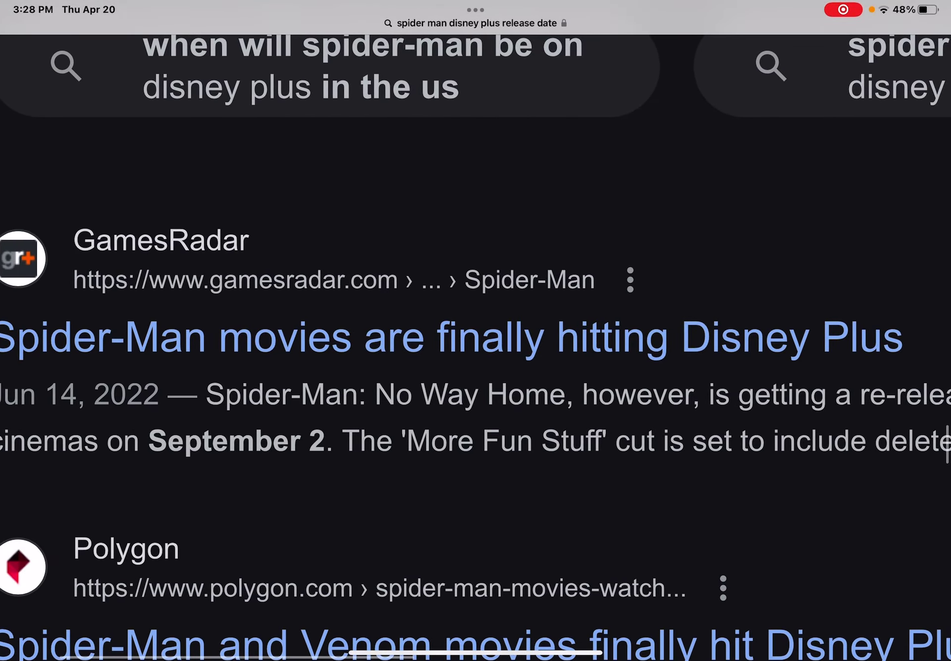
scroll(134, 297, down, 5)
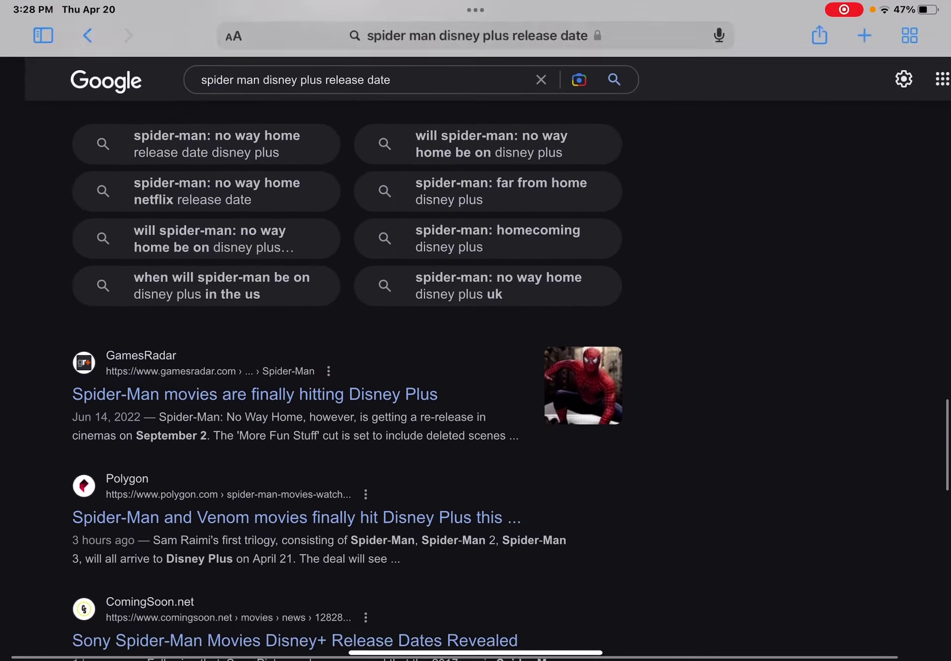
scroll(476, 333, up, 2)
scroll(475, 334, down, 3)
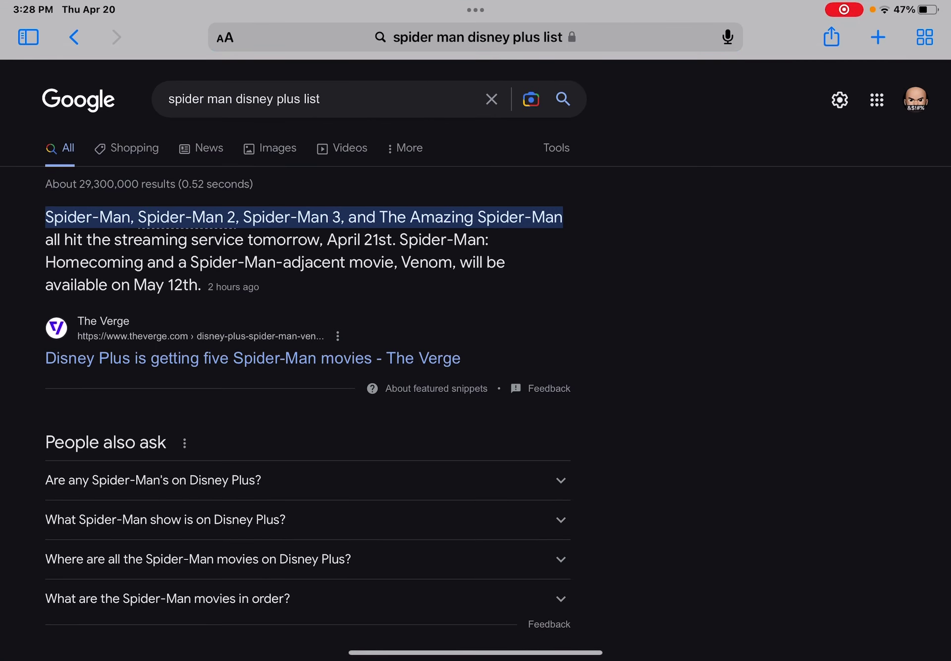
scroll(475, 330, up, 2)
scroll(476, 331, down, 2)
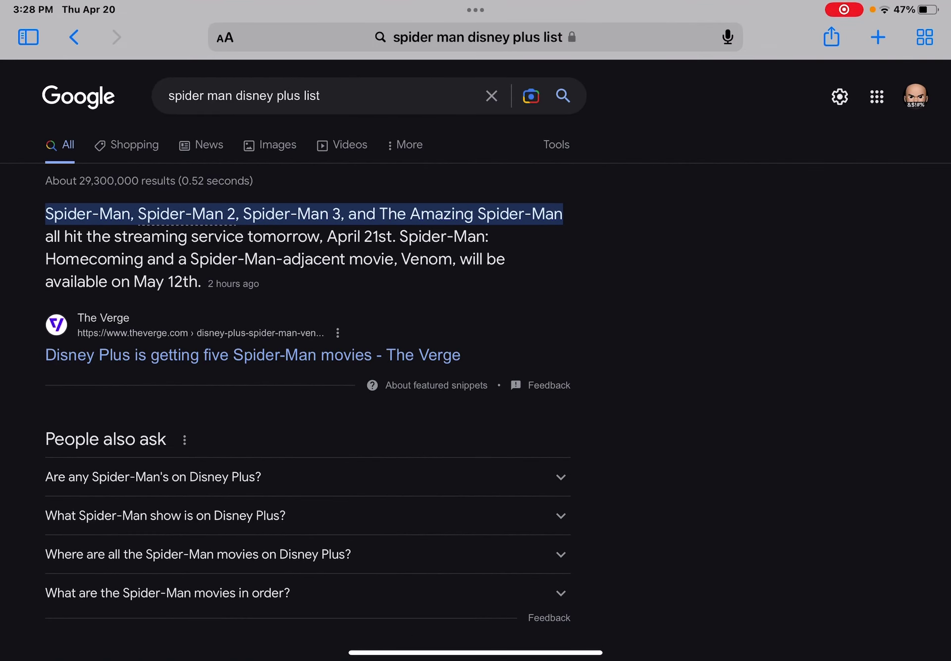
scroll(476, 371, down, 3)
Step: Refine the Google query to 'spider man disney plus list of movies' via the suggestion and search
click(153, 260)
click(153, 260)
scroll(475, 371, up, 3)
click(297, 99)
key(BackSpace)
key(BackSpace)
key(BackSpace)
text(ist o)
click(349, 160)
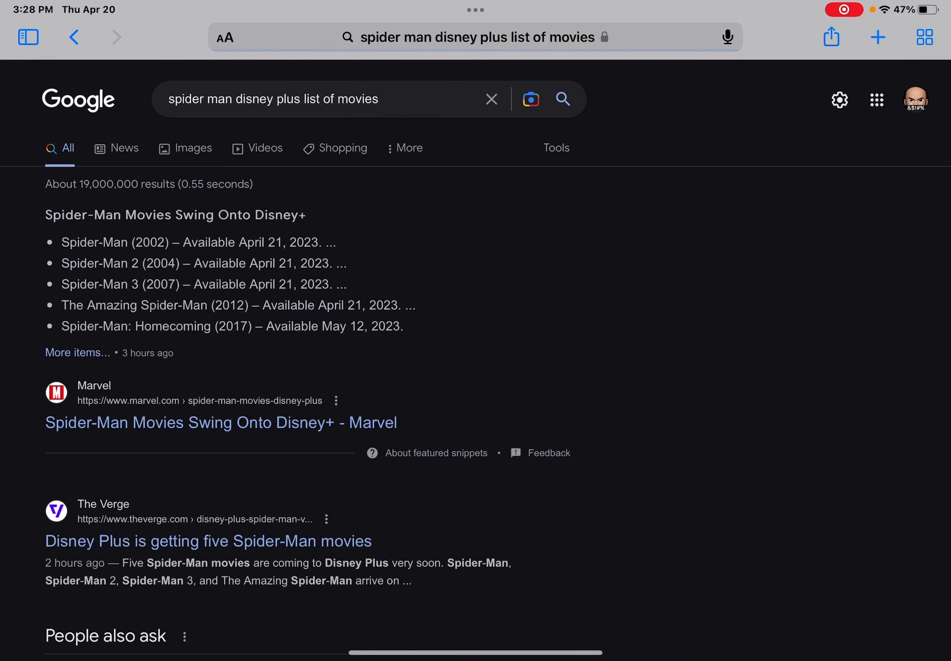
scroll(308, 254, up, 2)
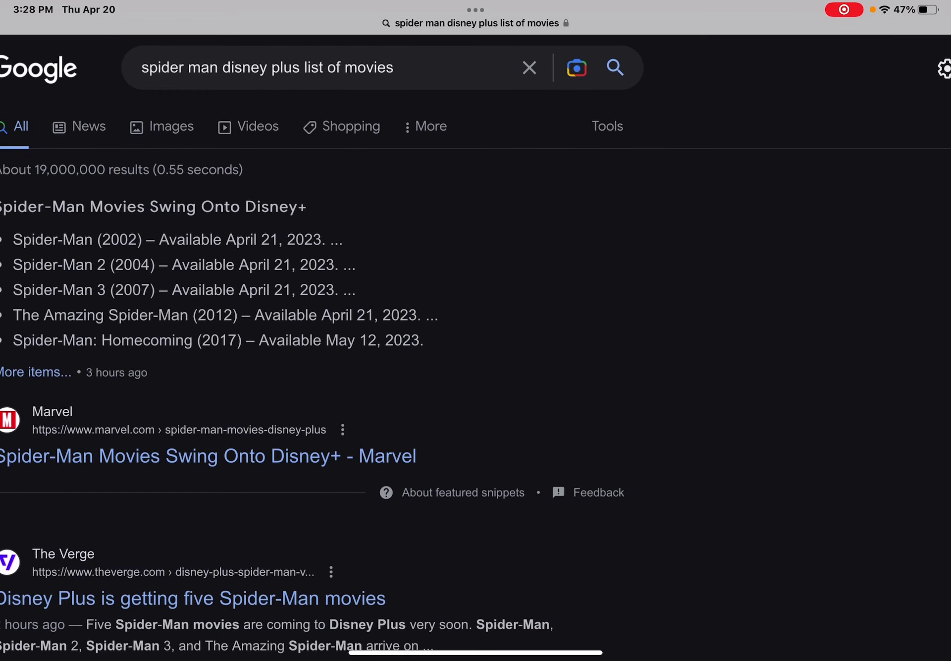
scroll(475, 331, down, 2)
scroll(476, 331, up, 2)
scroll(475, 330, down, 2)
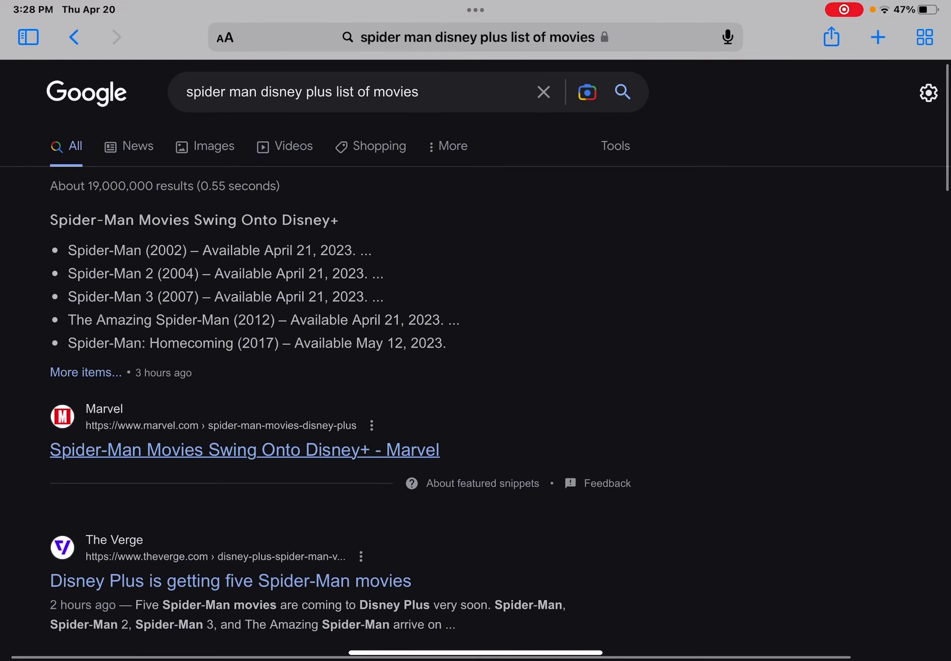
Step: Go to the Marvel.com result 'Spider-Man Movies Swing Onto Disney+' from the results
click(245, 450)
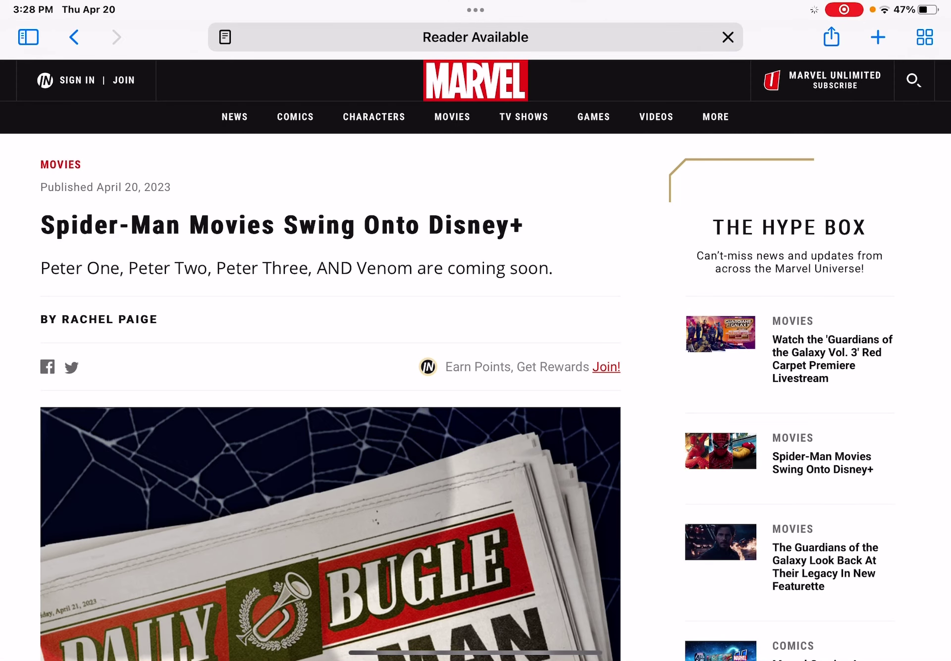
scroll(331, 371, down, 10)
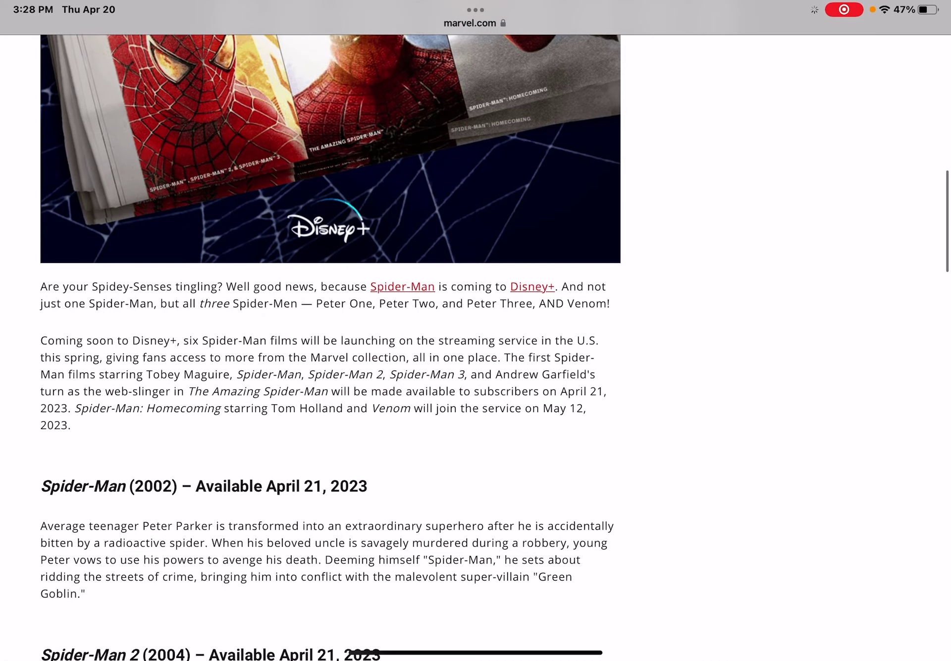
scroll(331, 349, down, 5)
scroll(331, 348, down, 3)
scroll(331, 349, down, 2)
scroll(331, 349, down, 5)
scroll(330, 349, down, 1)
scroll(331, 348, down, 3)
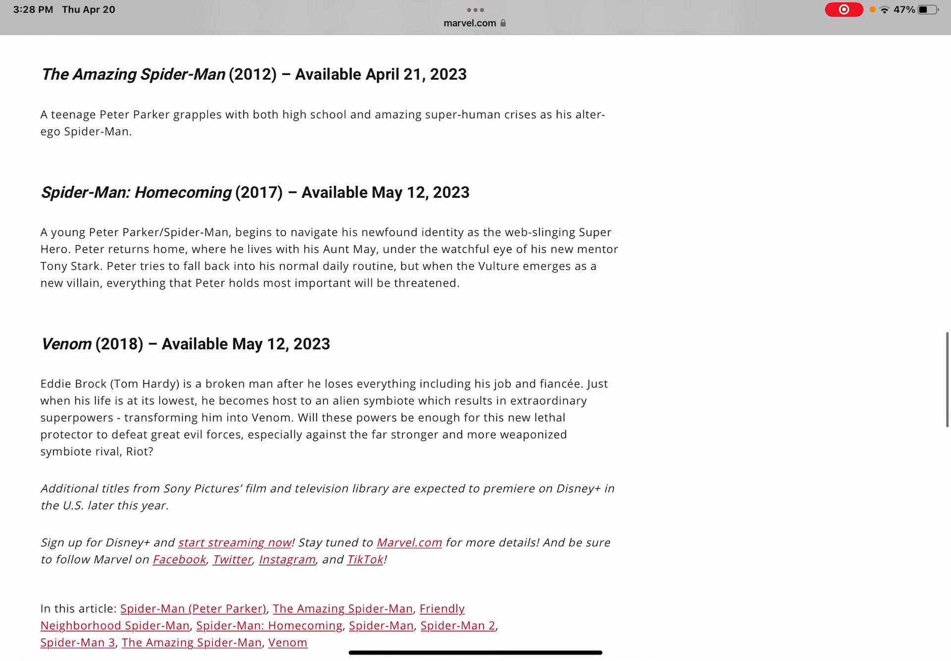
scroll(330, 349, up, 1)
scroll(330, 349, up, 5)
scroll(331, 349, down, 3)
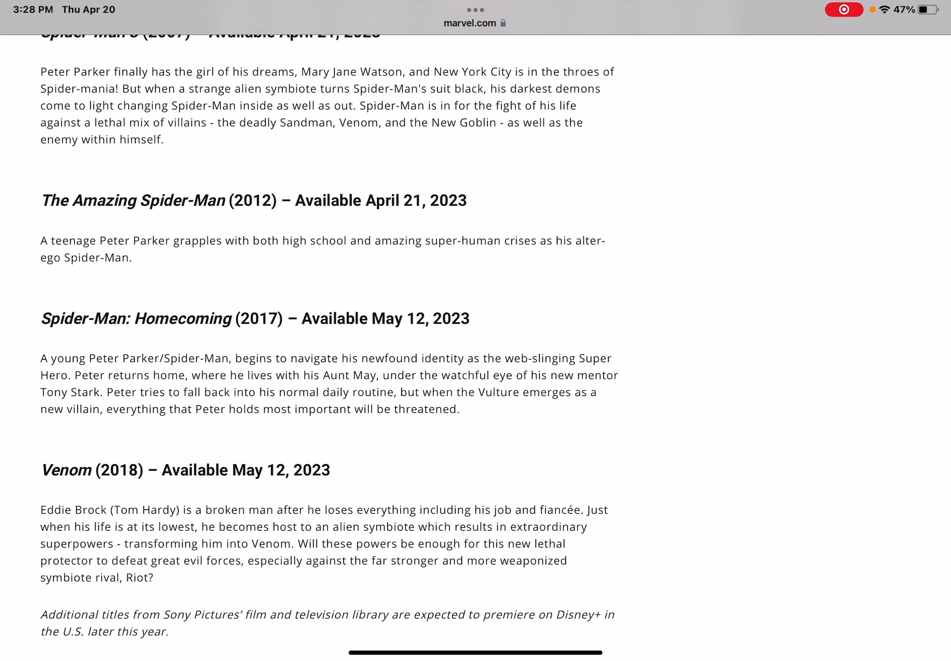
scroll(330, 348, up, 1)
scroll(331, 349, up, 5)
scroll(331, 348, up, 5)
scroll(331, 348, down, 1)
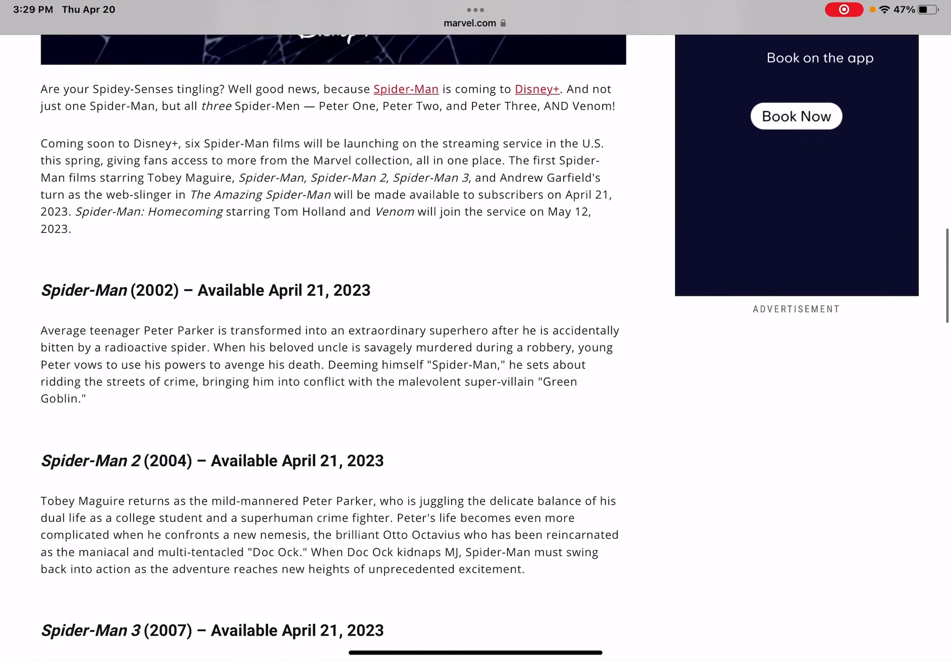
scroll(331, 349, up, 4)
scroll(331, 349, down, 8)
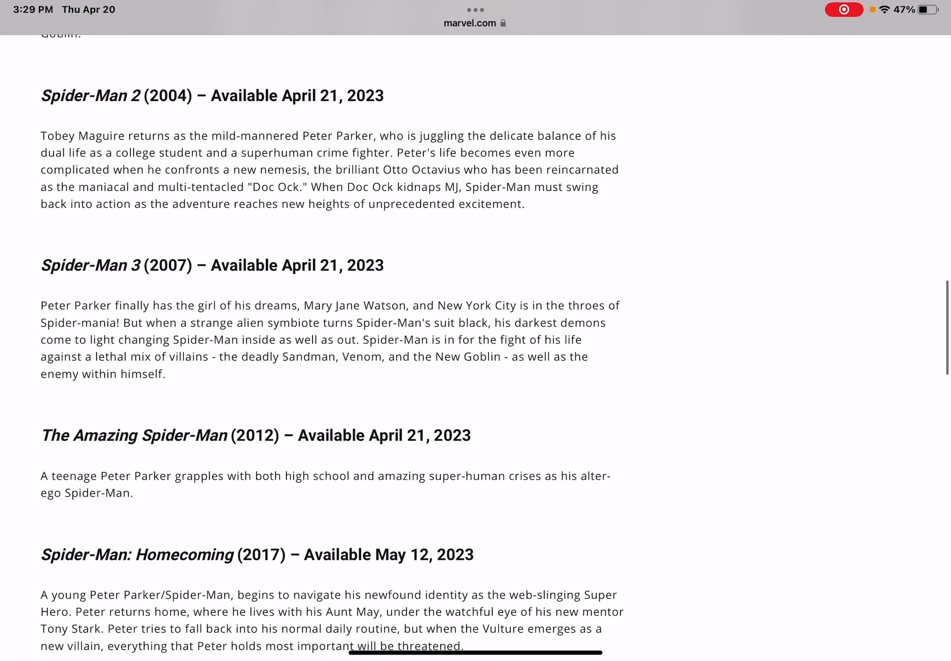
scroll(331, 349, down, 1)
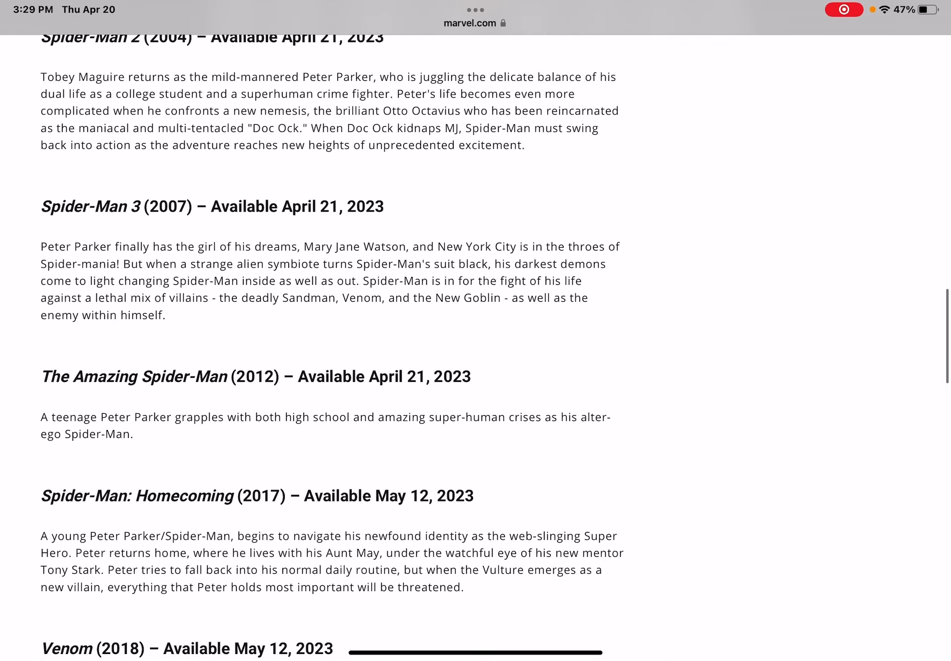
scroll(331, 349, down, 5)
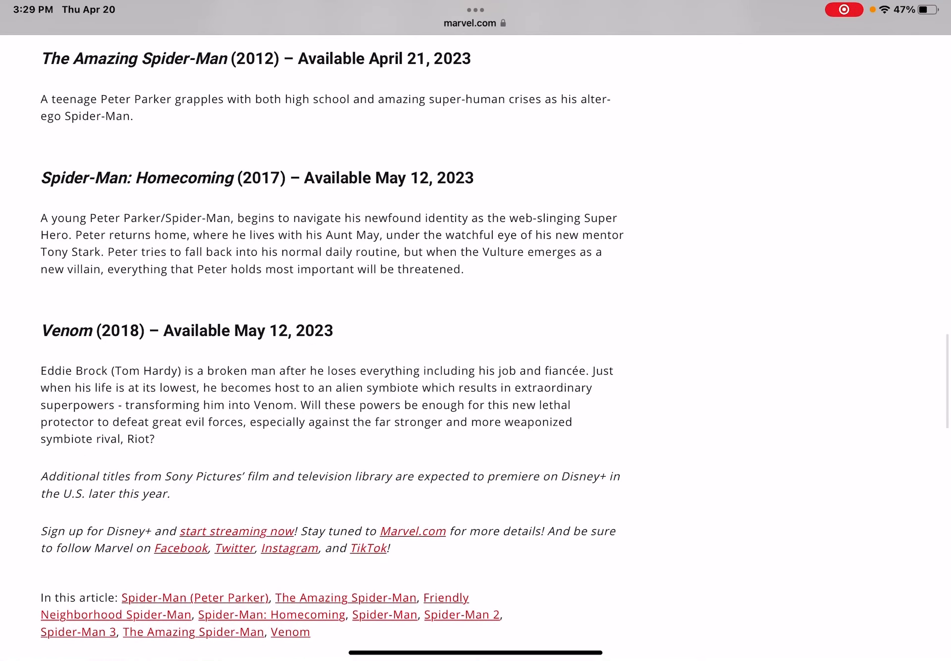
scroll(475, 345, up, 10)
Step: Start a fresh empty Safari tab showing the Start Page with Cmd+T
key(super+t)
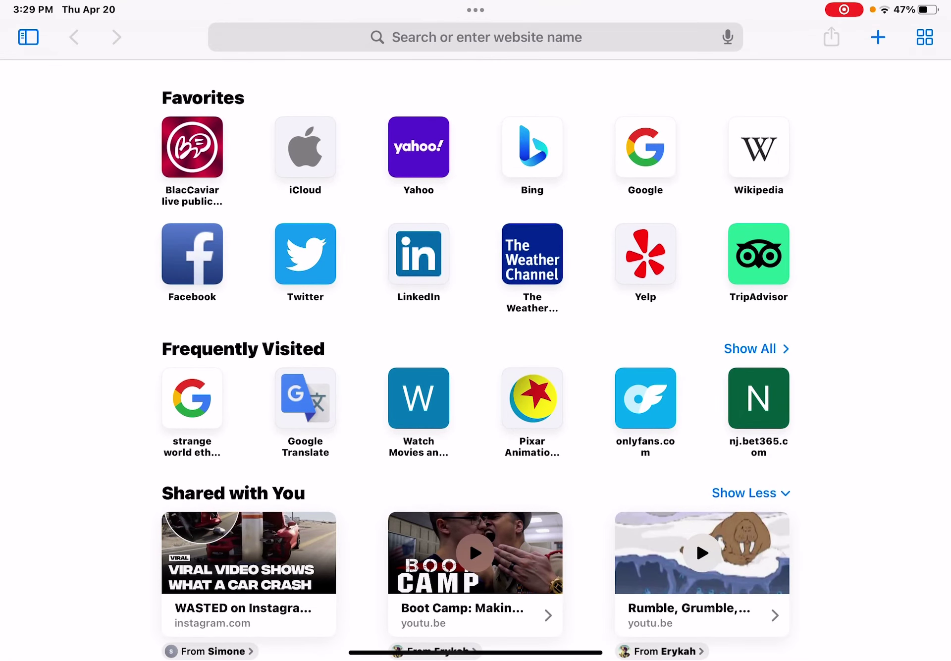